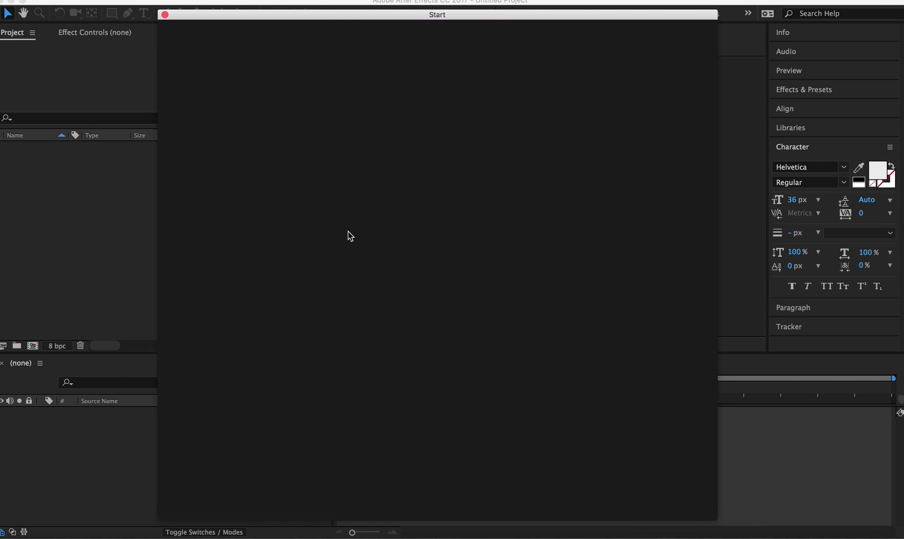
- Dismiss the Start window and open the external KTR drive in Finder
{"action": "left_click", "coordinate": [234, 213]}
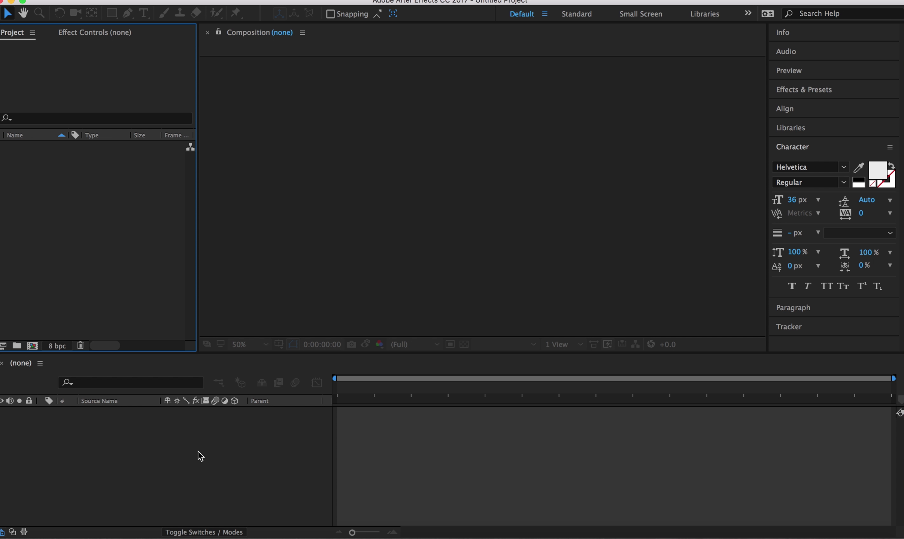
{"action": "key", "text": "super+i"}
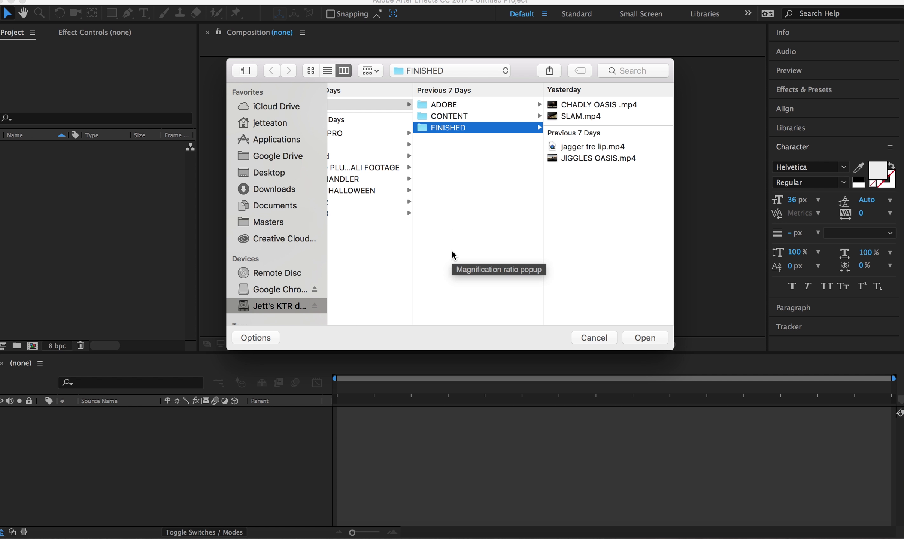
{"action": "left_click", "coordinate": [595, 337]}
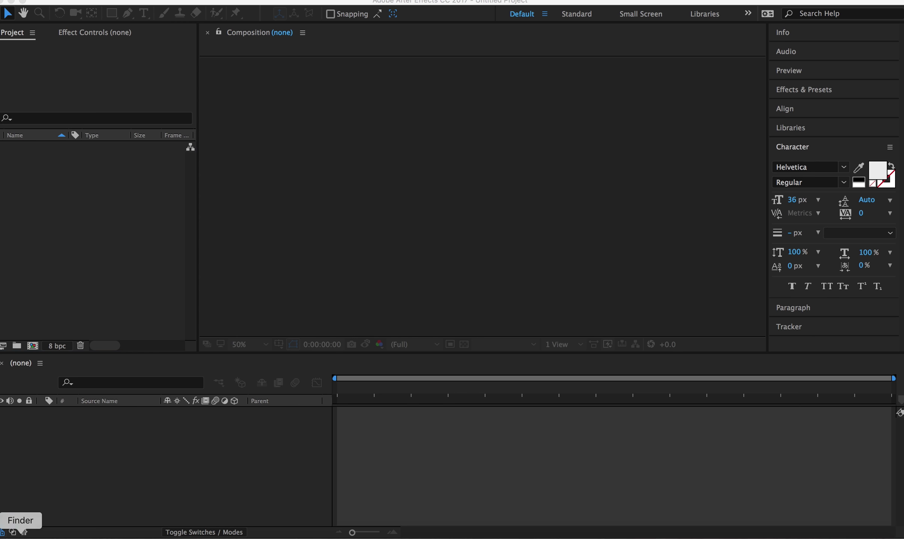
{"action": "left_click", "coordinate": [39, 536]}
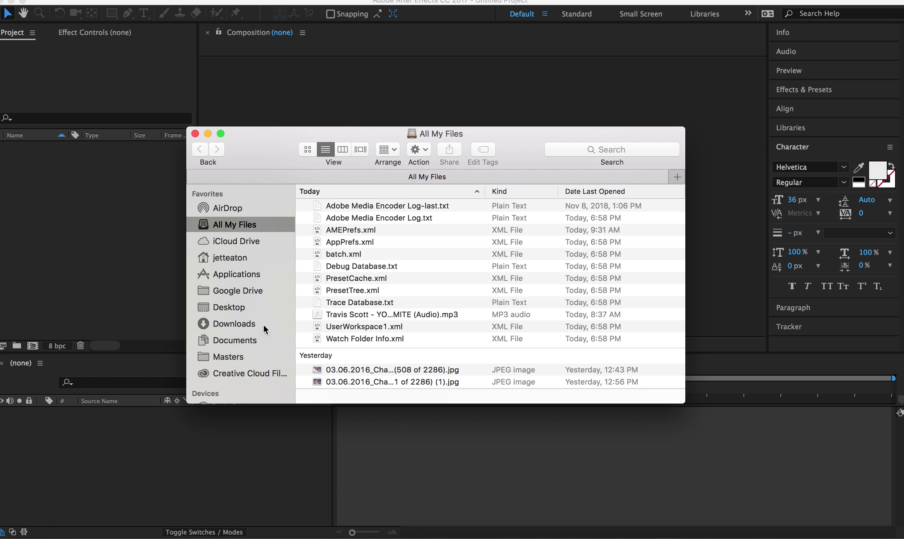
{"action": "scroll", "coordinate": [263, 326], "scroll_direction": "down", "scroll_amount": 5}
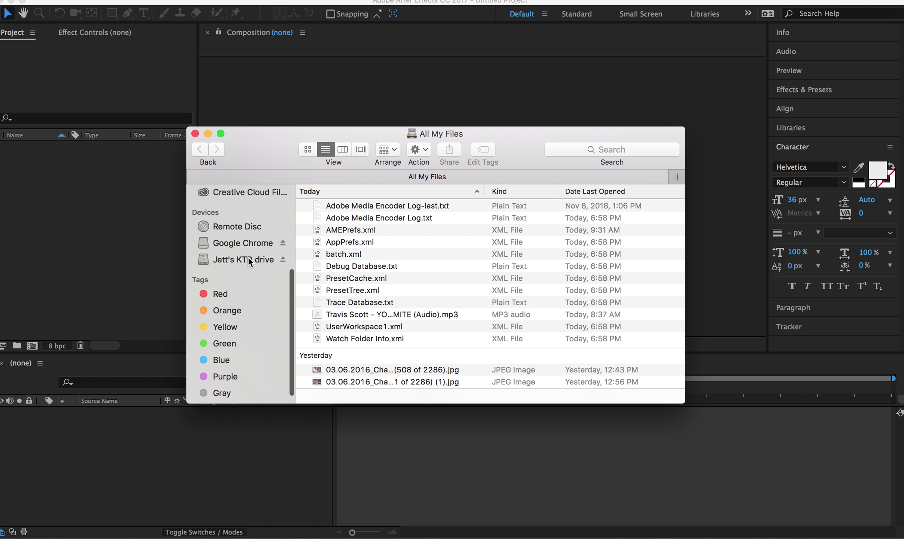
{"action": "left_click", "coordinate": [248, 259]}
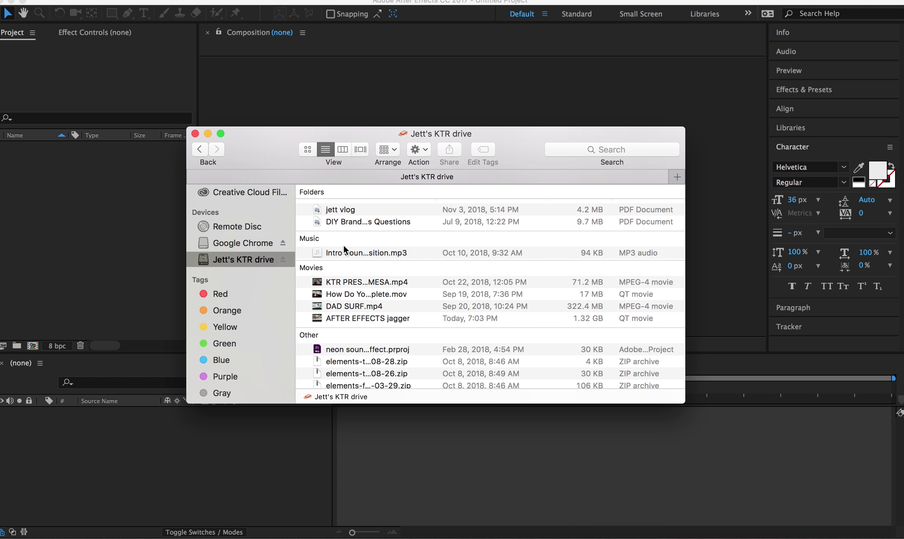
- Open the FINISHED folder inside GoPro Hero 7 > OASIS on the drive
{"action": "scroll", "coordinate": [344, 245], "scroll_direction": "down", "scroll_amount": 1}
{"action": "scroll", "coordinate": [343, 244], "scroll_direction": "up", "scroll_amount": 11}
{"action": "scroll", "coordinate": [344, 245], "scroll_direction": "down", "scroll_amount": 1}
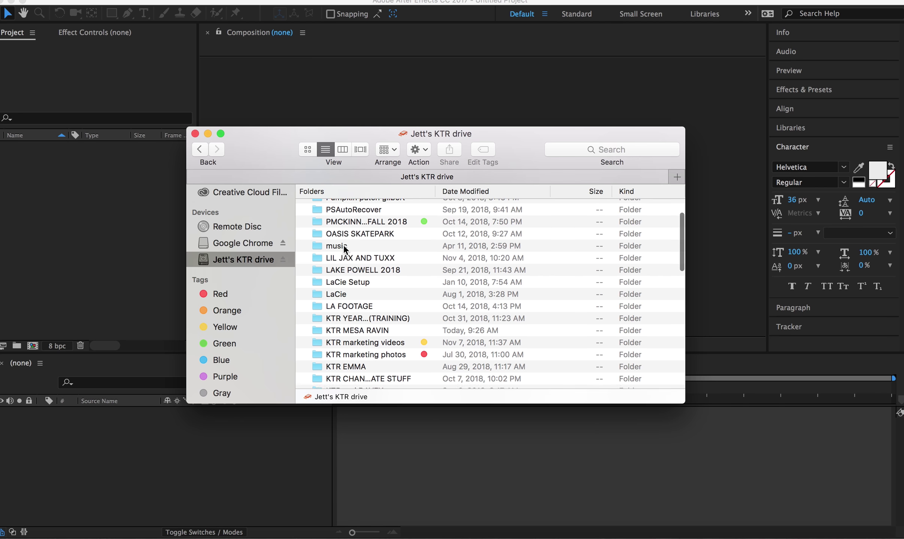
{"action": "scroll", "coordinate": [345, 258], "scroll_direction": "up", "scroll_amount": 3}
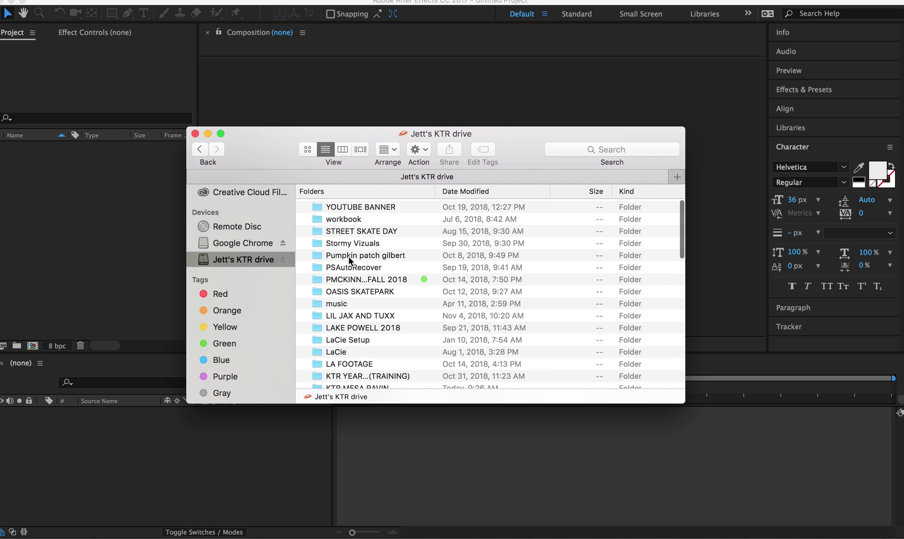
{"action": "scroll", "coordinate": [349, 257], "scroll_direction": "down", "scroll_amount": 10}
{"action": "double_click", "coordinate": [364, 337]}
{"action": "double_click", "coordinate": [358, 266]}
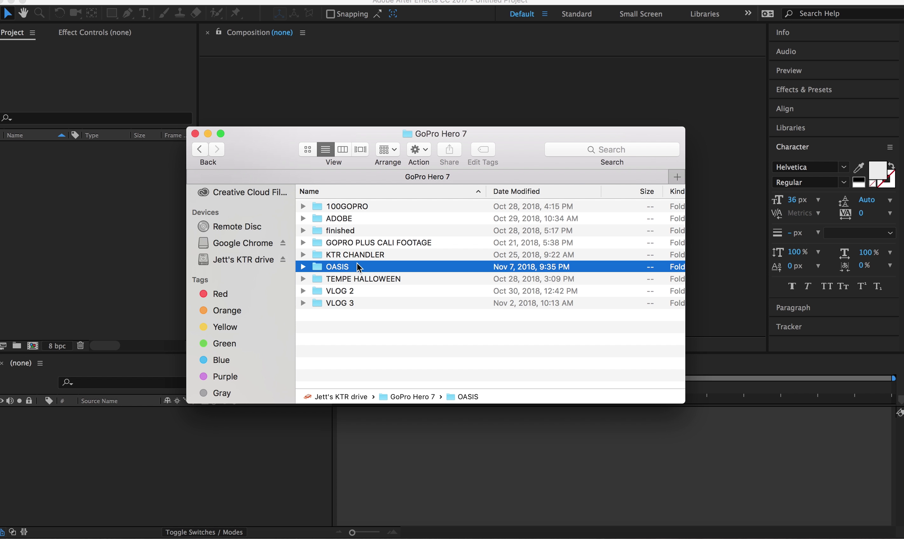
{"action": "double_click", "coordinate": [353, 230]}
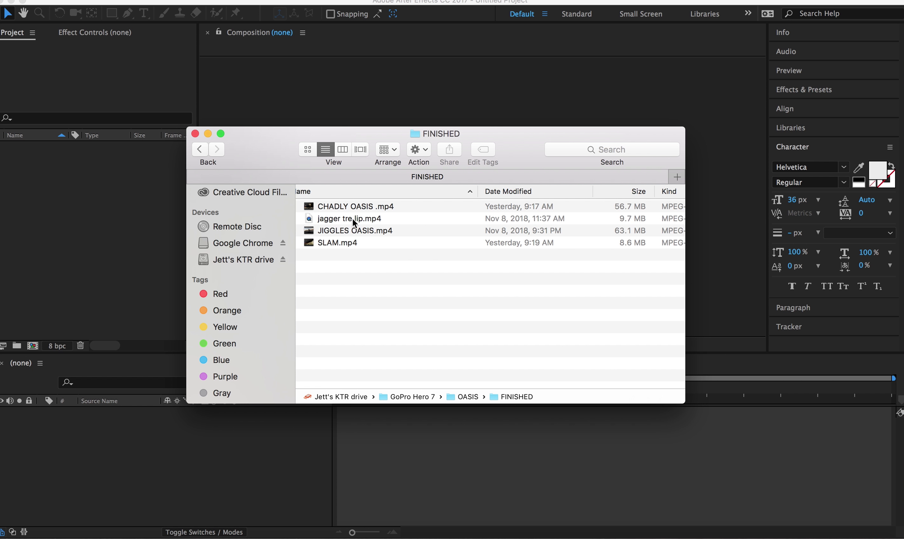
- Import jagger tre lip.mp4 into the After Effects project and create a composition from the clip
{"action": "left_click_drag", "start_coordinate": [352, 217], "coordinate": [70, 178]}
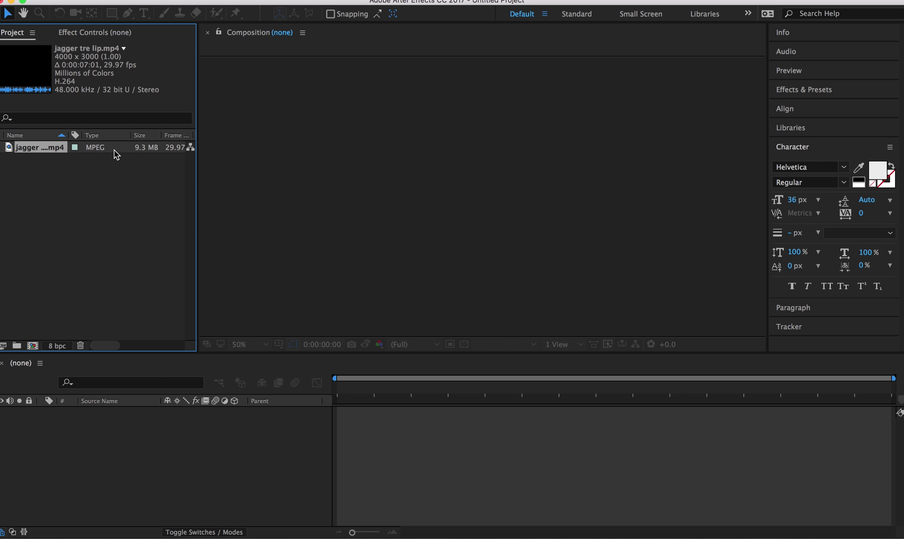
{"action": "left_click_drag", "start_coordinate": [115, 151], "coordinate": [126, 427]}
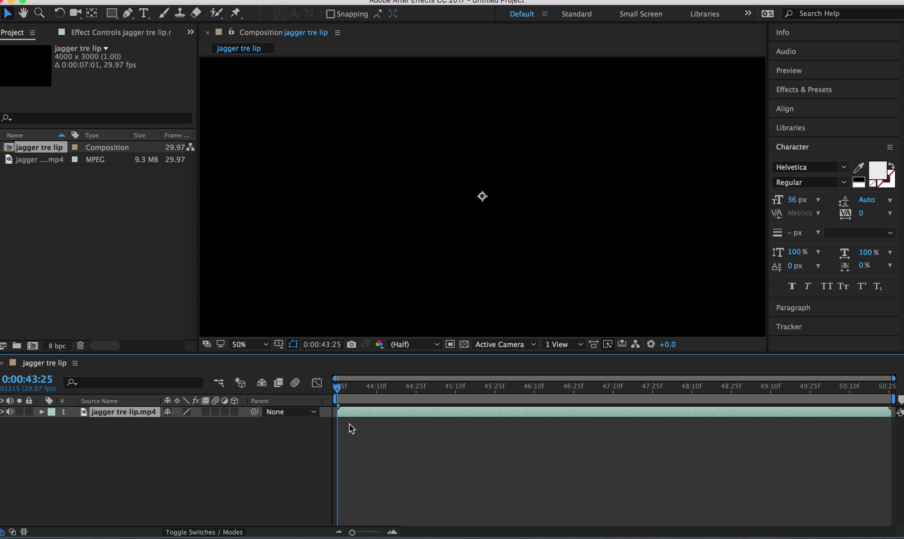
- Preview the skateboarding clip from its start at reduced volume, replay it, and return the playhead to 0:00:43:25
{"action": "key", "text": "space"}
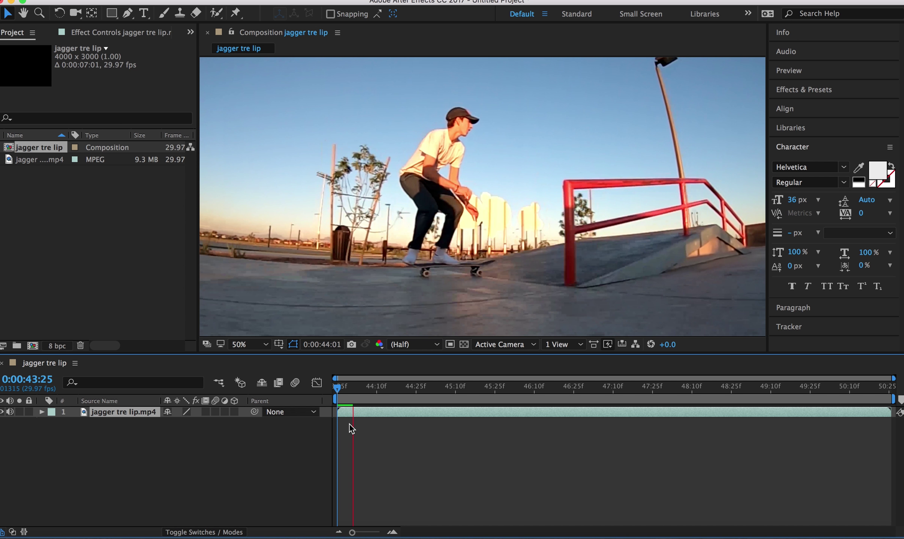
{"action": "key", "text": "XF86AudioLowerVolume"}
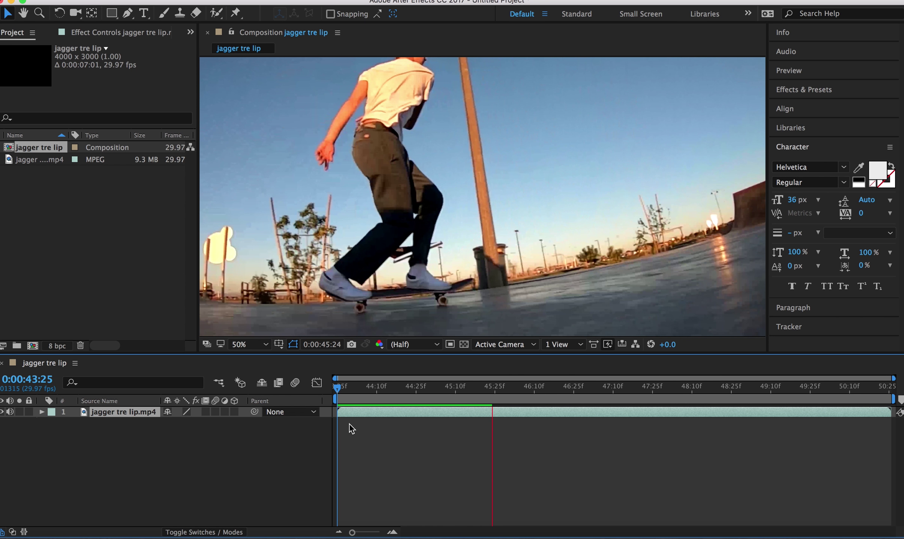
{"action": "key", "text": "space"}
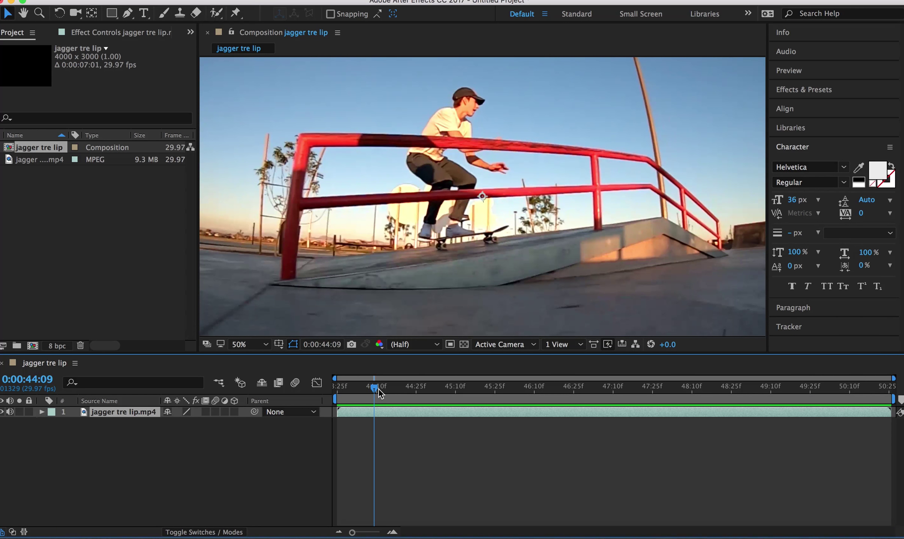
{"action": "left_click_drag", "start_coordinate": [377, 393], "coordinate": [328, 389]}
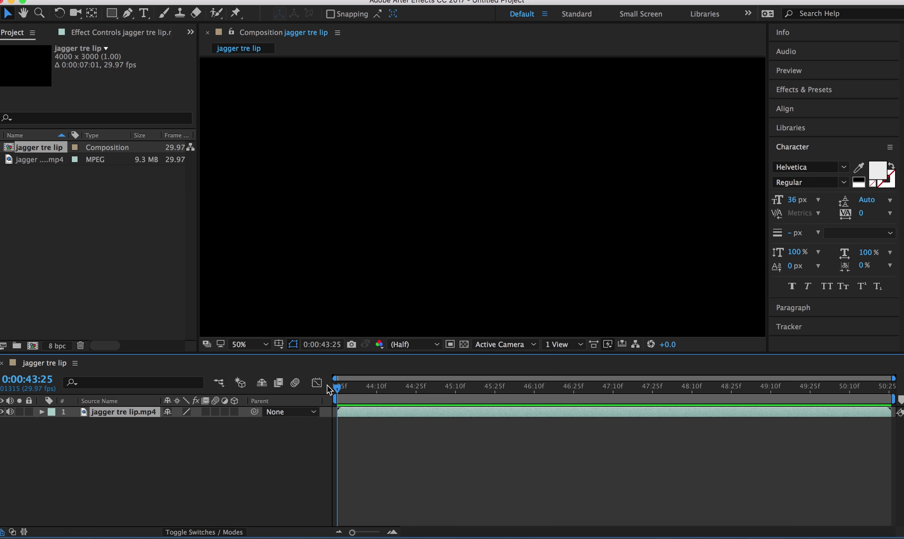
{"action": "key", "text": "space"}
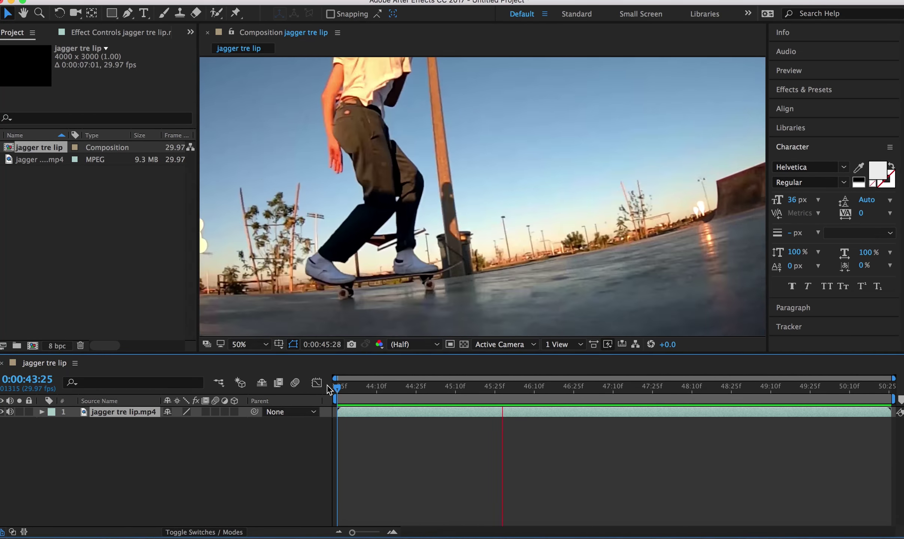
{"action": "key", "text": "space"}
{"action": "left_click_drag", "start_coordinate": [489, 389], "coordinate": [337, 390]}
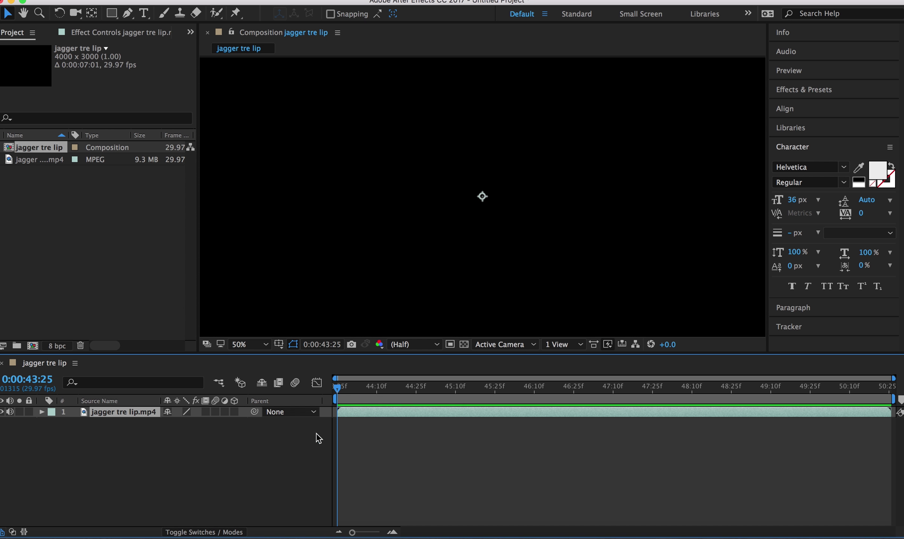
- Show the Graph Editor in the timeline with Edit Speed Graph as its graph type
{"action": "left_click", "coordinate": [317, 383]}
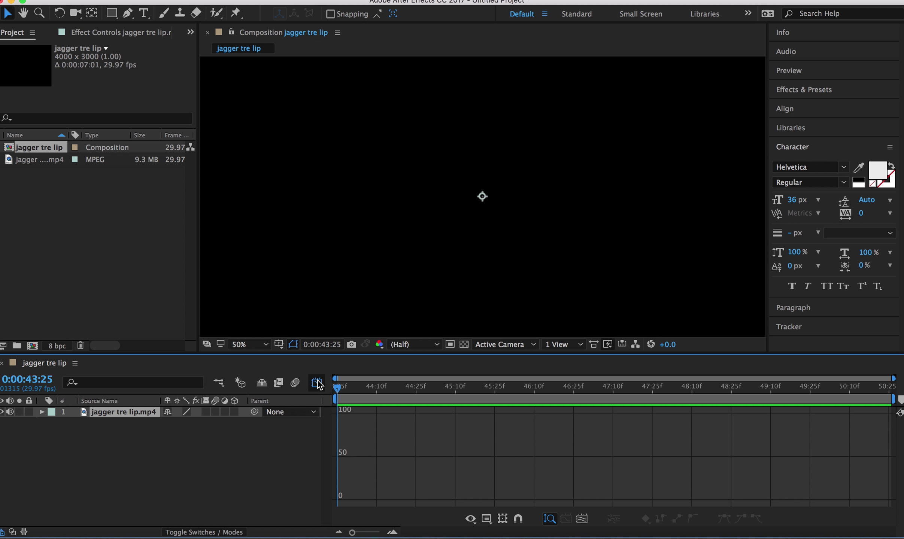
{"action": "left_click", "coordinate": [486, 518]}
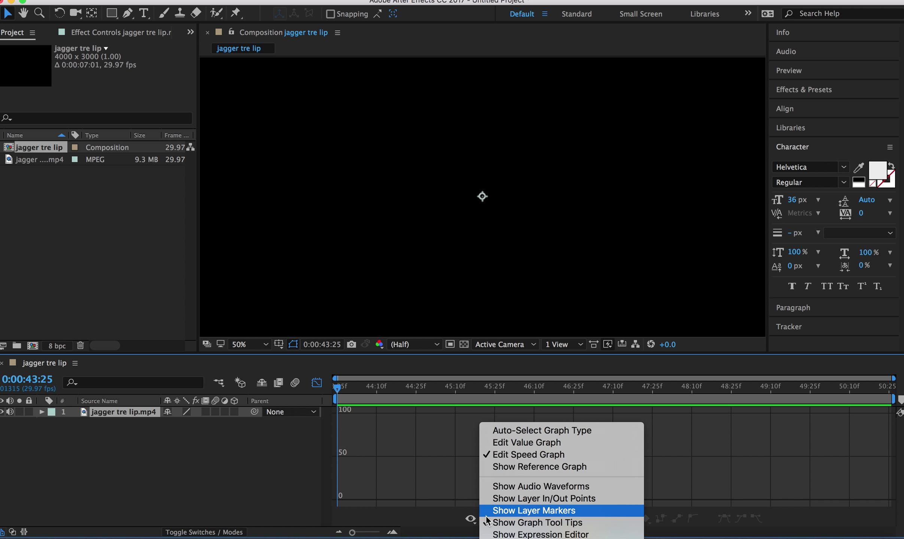
{"action": "left_click", "coordinate": [511, 457]}
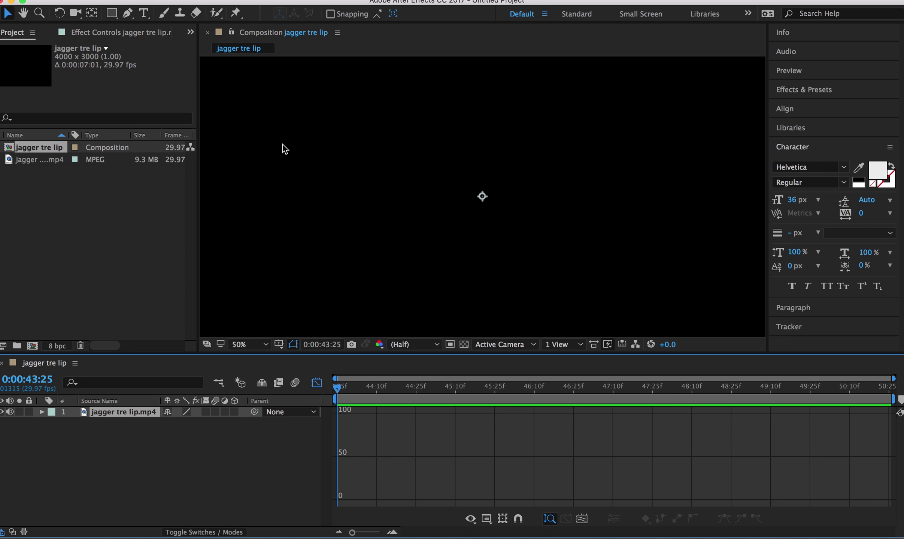
- Enable Time Remapping on the jagger tre lip.mp4 layer
{"action": "mouse_move", "coordinate": [217, 2]}
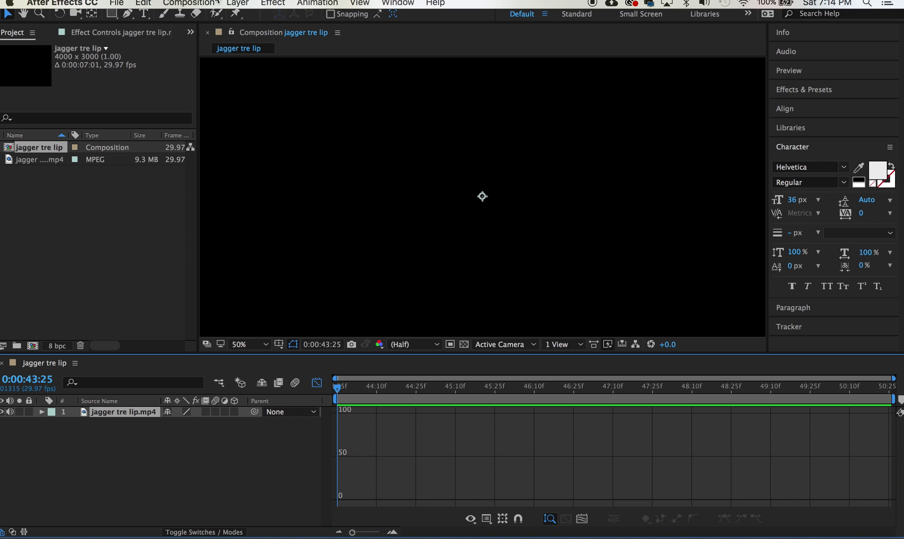
{"action": "left_click", "coordinate": [238, 4]}
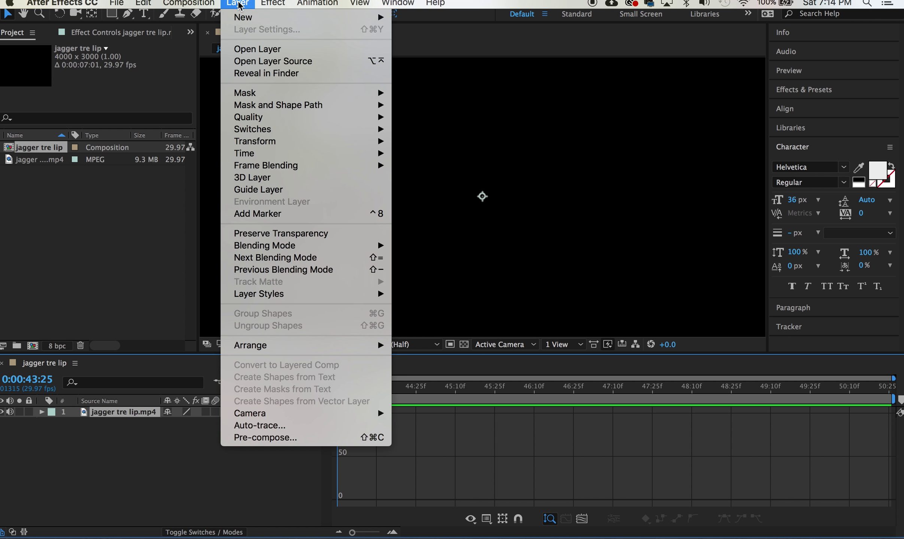
{"action": "mouse_move", "coordinate": [263, 157]}
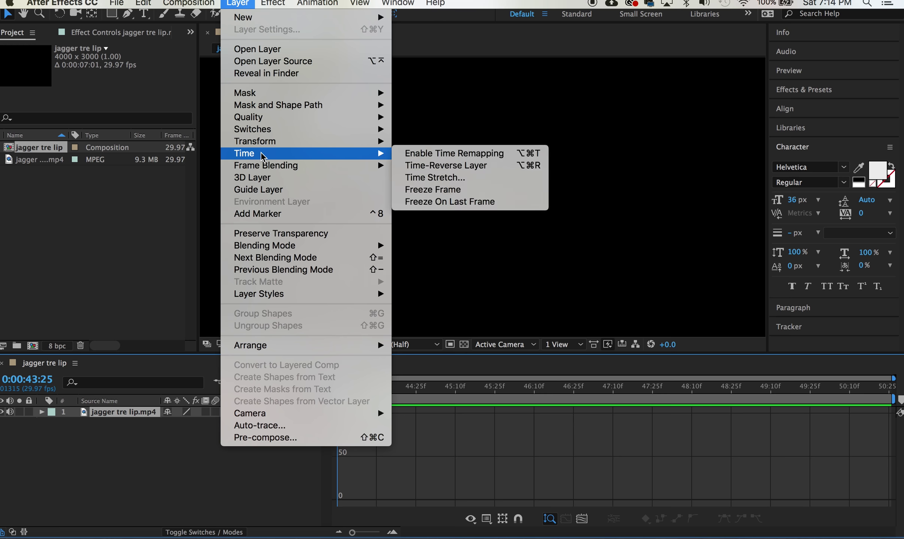
{"action": "left_click", "coordinate": [421, 156]}
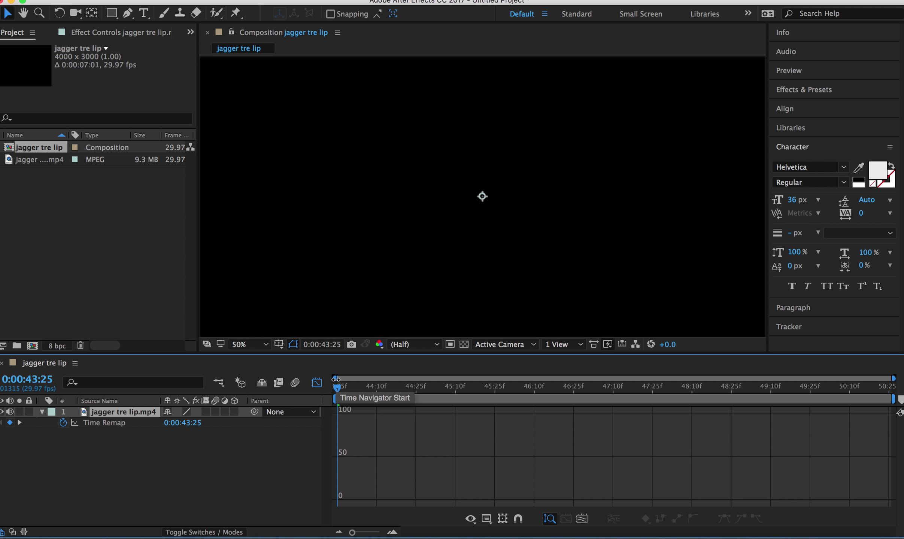
- Add a Time Remap keyframe at 0:00:44:18, where the skater starts the trick
{"action": "left_click_drag", "start_coordinate": [339, 389], "coordinate": [395, 389]}
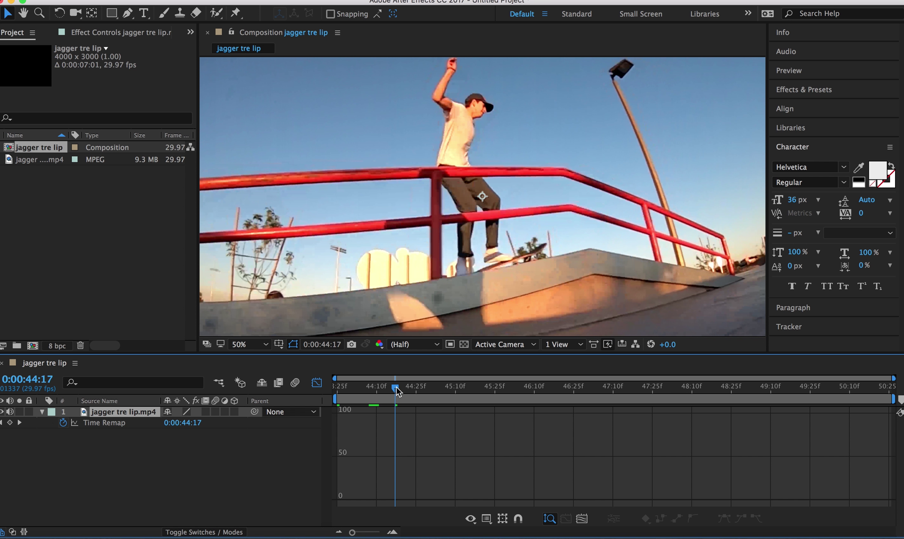
{"action": "left_click_drag", "start_coordinate": [396, 388], "coordinate": [397, 387]}
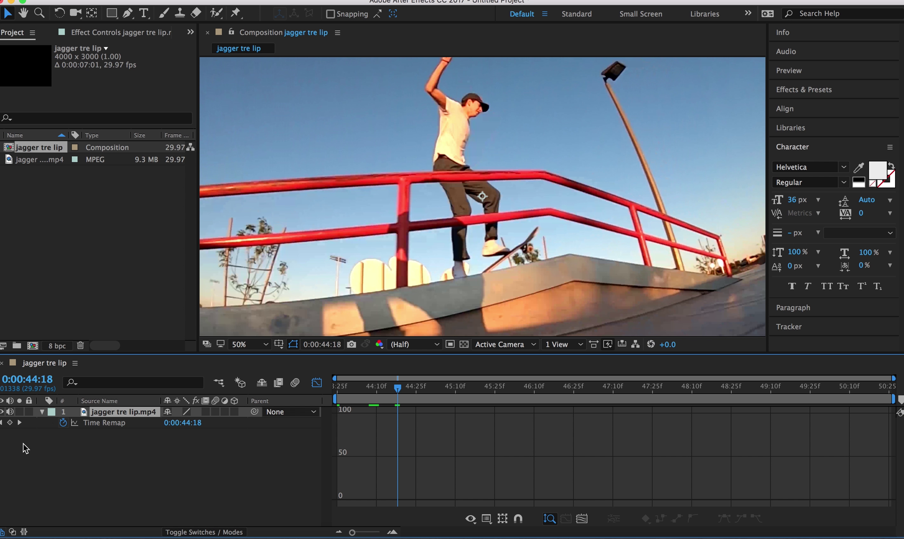
{"action": "left_click", "coordinate": [10, 422]}
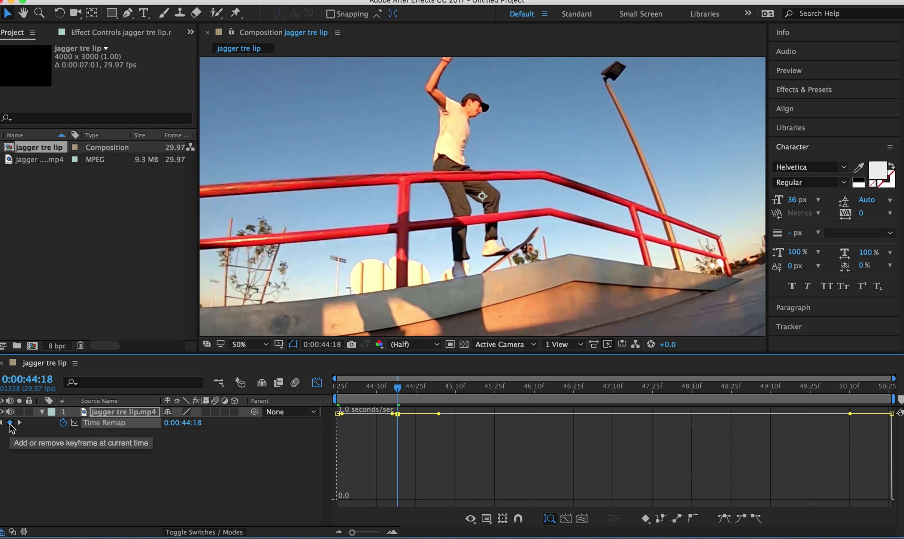
{"action": "left_click", "coordinate": [355, 461]}
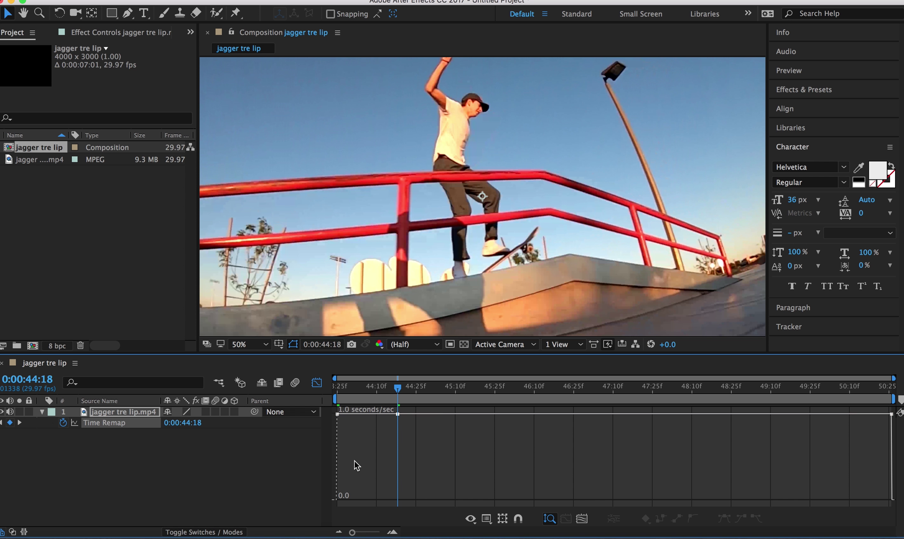
- Add a second Time Remap keyframe at 0:00:45:01, where the board meets the rail
{"action": "left_click_drag", "start_coordinate": [396, 390], "coordinate": [428, 389]}
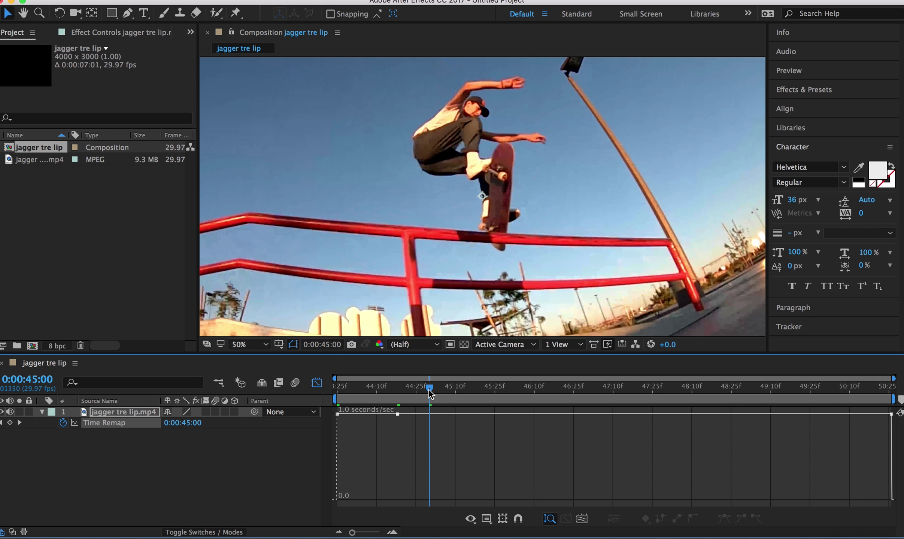
{"action": "left_click_drag", "start_coordinate": [428, 390], "coordinate": [430, 389]}
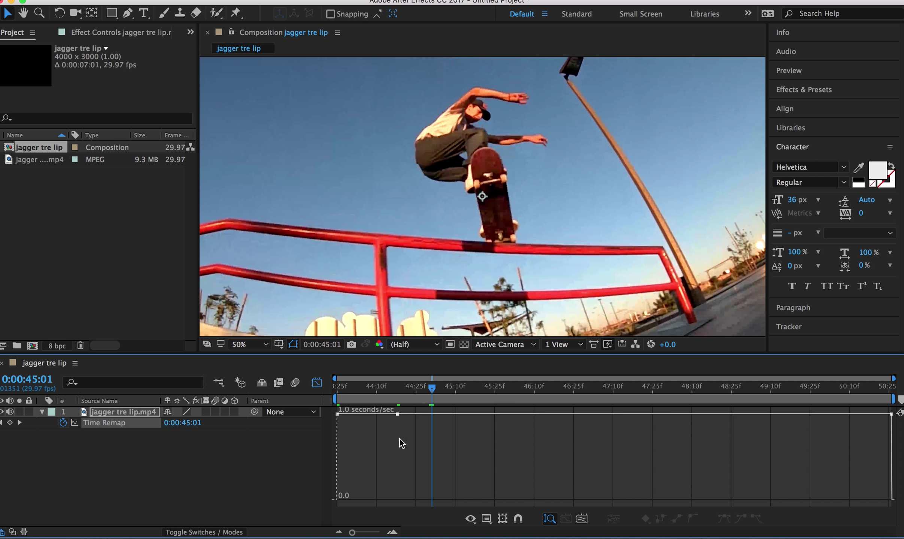
{"action": "left_click", "coordinate": [10, 422]}
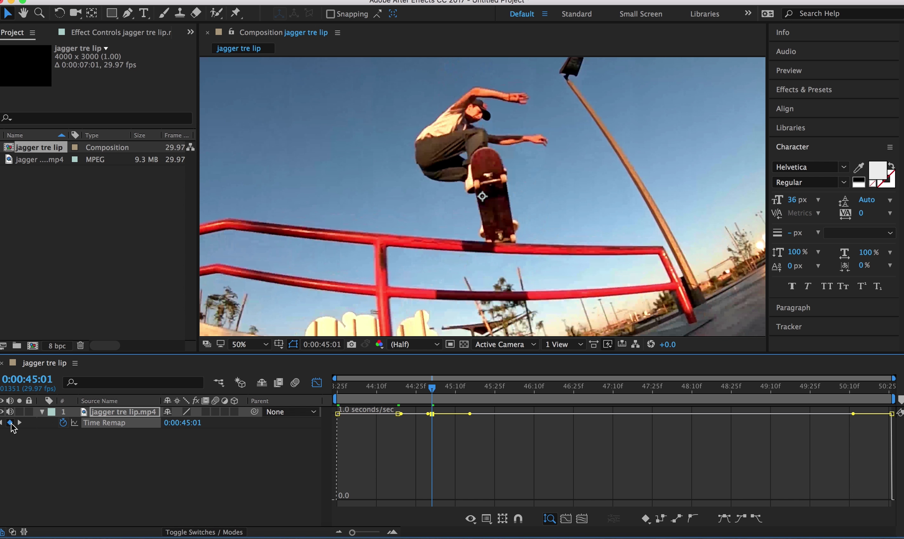
{"action": "left_click", "coordinate": [481, 450]}
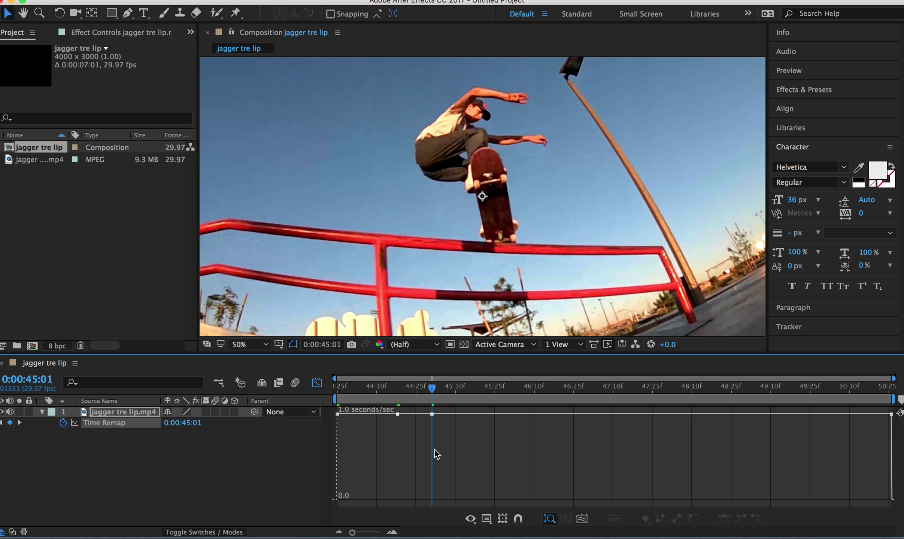
- Move the speed-graph segment following the 0:00:45:01 keyframe to start at about 0:00:45:18, slowing down the trick section before it
{"action": "mouse_move", "coordinate": [444, 419]}
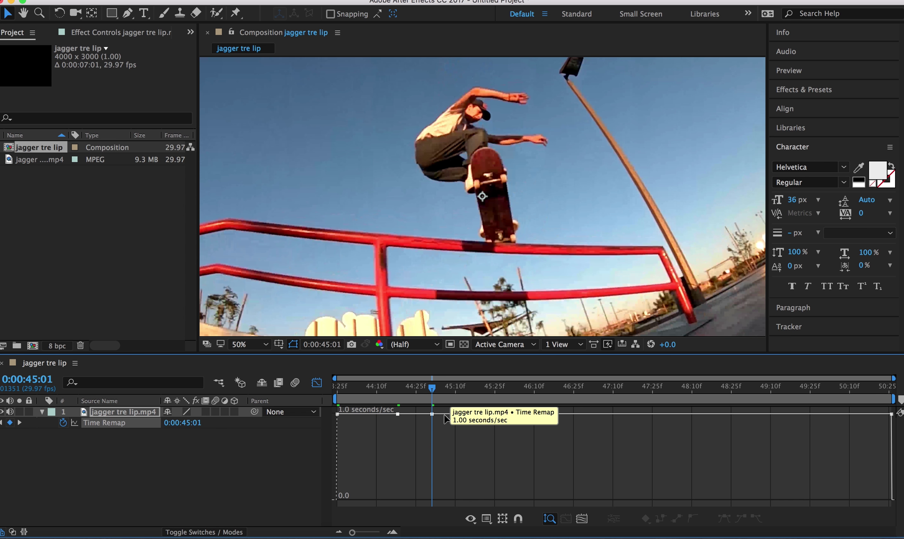
{"action": "left_click_drag", "start_coordinate": [444, 415], "coordinate": [487, 419]}
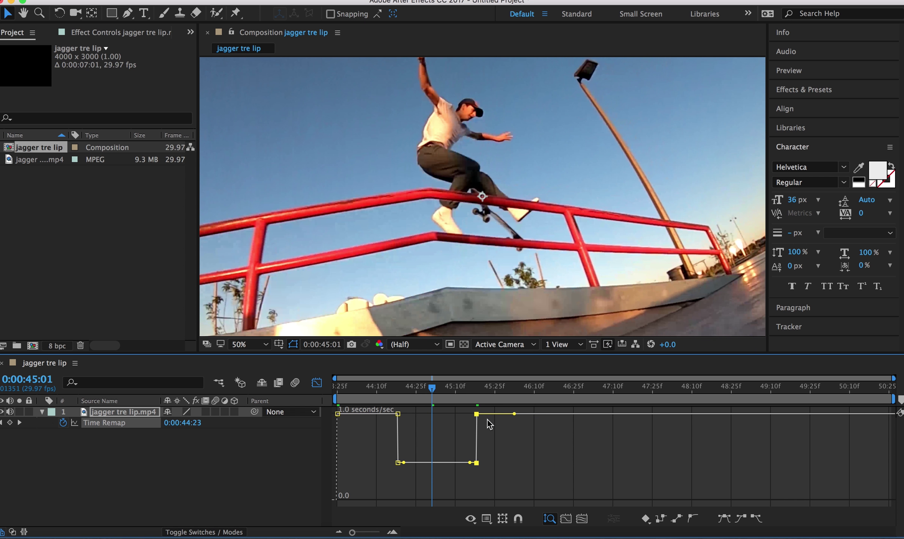
- Raise the incoming speed at the 0:00:45:18 keyframe to the 1.0 seconds/sec line, curving the end of the slow section
{"action": "left_click", "coordinate": [369, 457]}
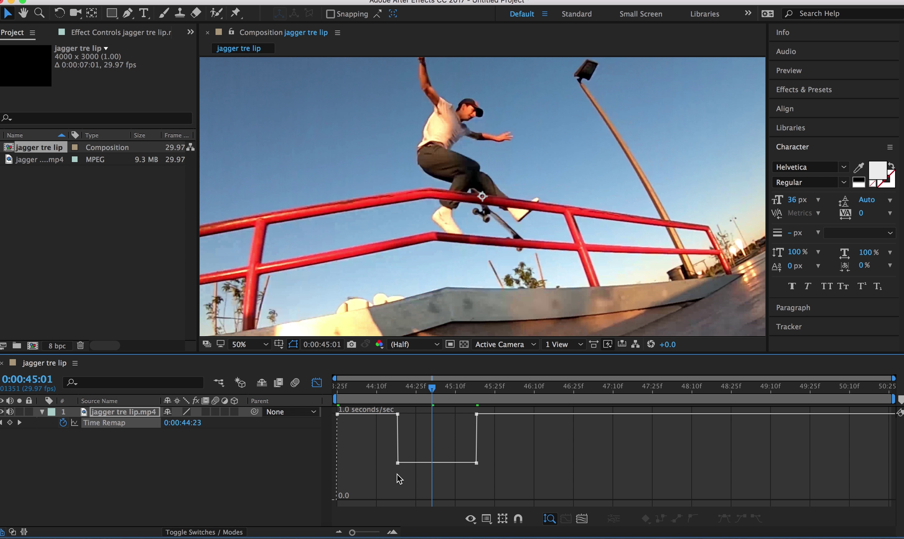
{"action": "mouse_move", "coordinate": [476, 463]}
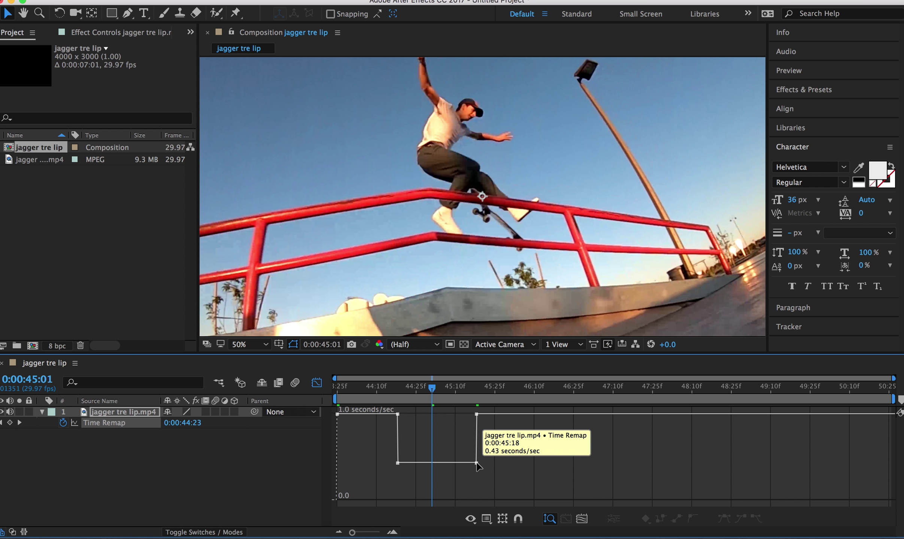
{"action": "left_click_drag", "start_coordinate": [476, 464], "coordinate": [475, 414]}
{"action": "left_click", "coordinate": [453, 431]}
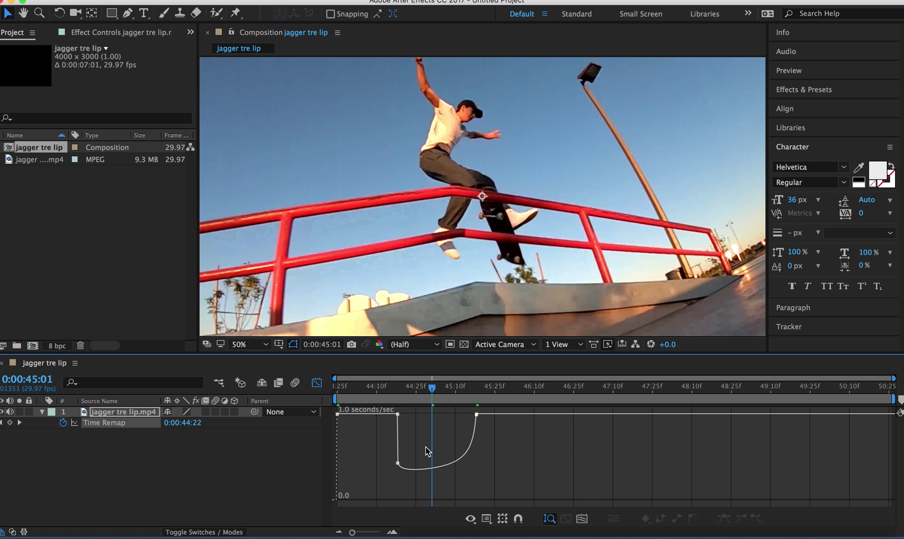
- Raise the outgoing speed at the 0:00:44:18 keyframe to 1.00 seconds/sec, curving the start of the slow section
{"action": "mouse_move", "coordinate": [398, 466]}
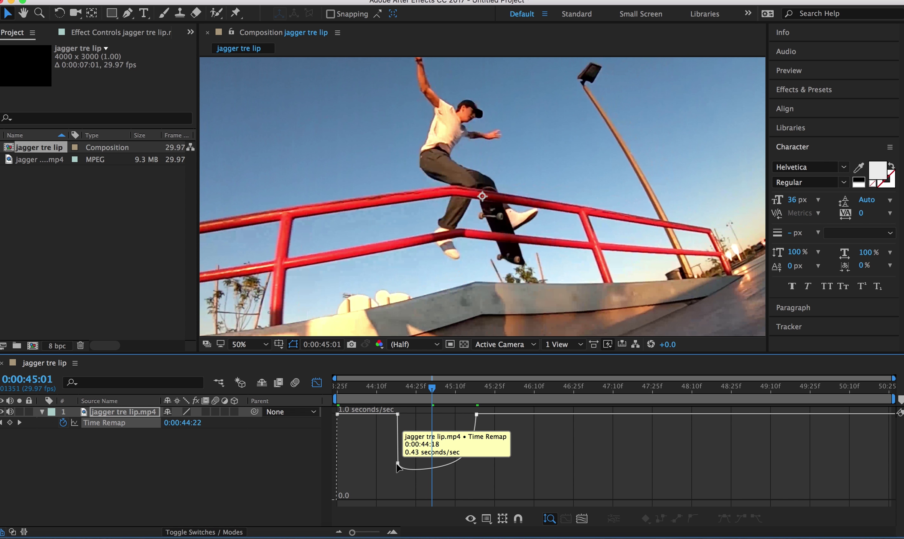
{"action": "left_click_drag", "start_coordinate": [397, 466], "coordinate": [396, 418]}
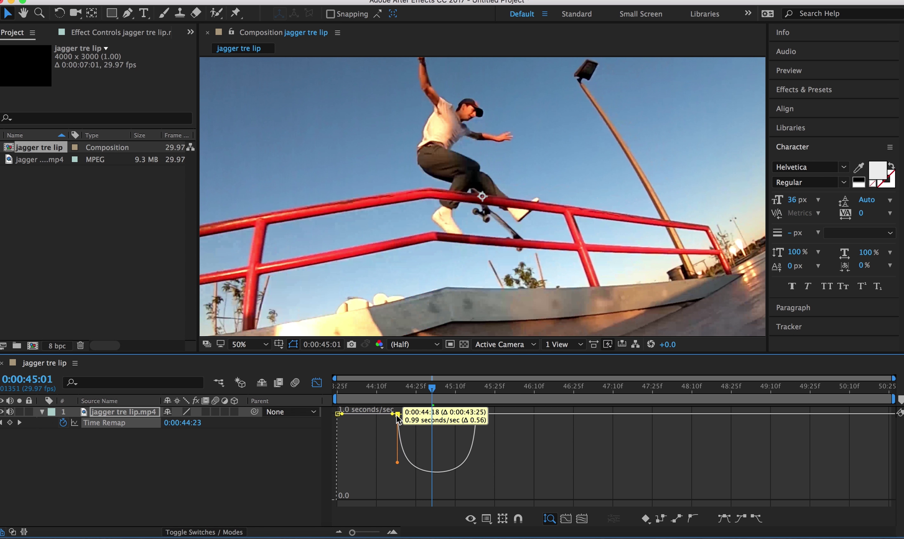
{"action": "left_click_drag", "start_coordinate": [396, 415], "coordinate": [396, 414]}
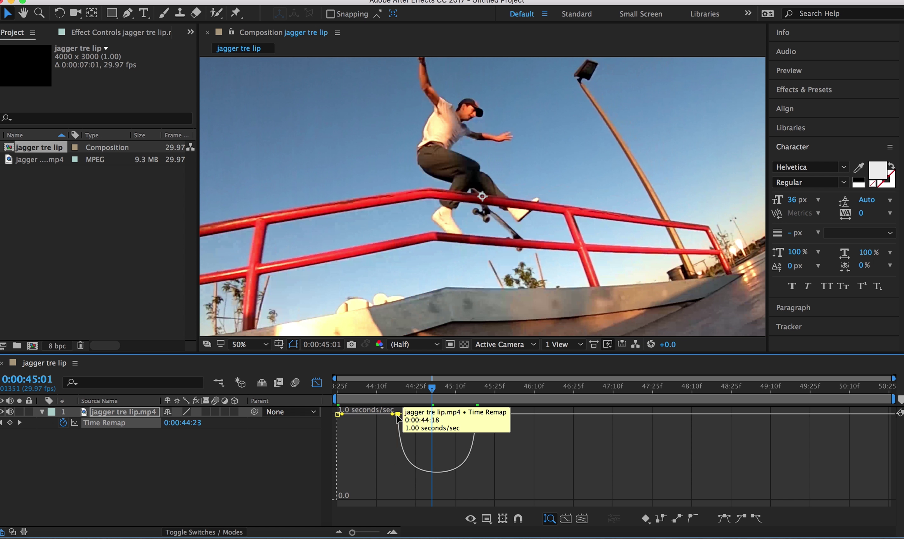
{"action": "left_click", "coordinate": [388, 436]}
- Preview the smoothed speed ramp from 0:00:43:27, then return the current time to 0:00:43:26
{"action": "left_click", "coordinate": [341, 388]}
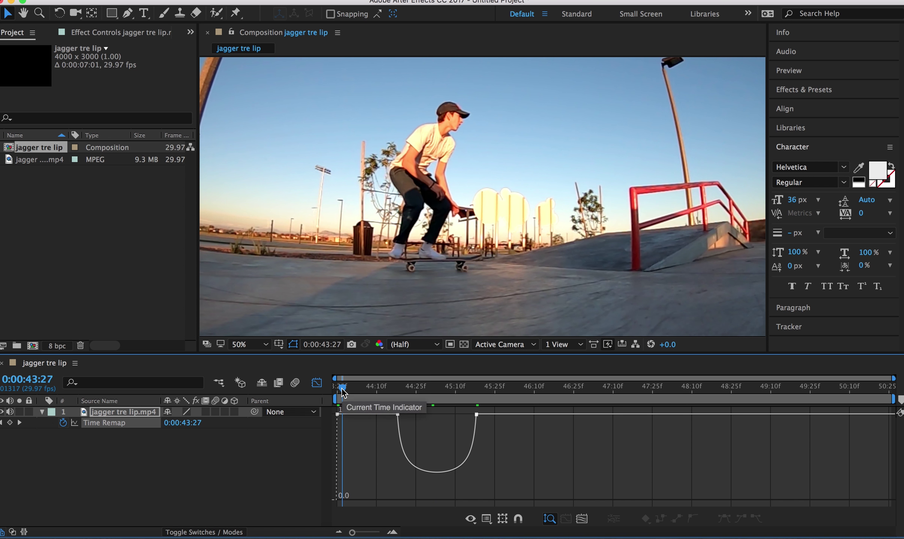
{"action": "key", "text": "space"}
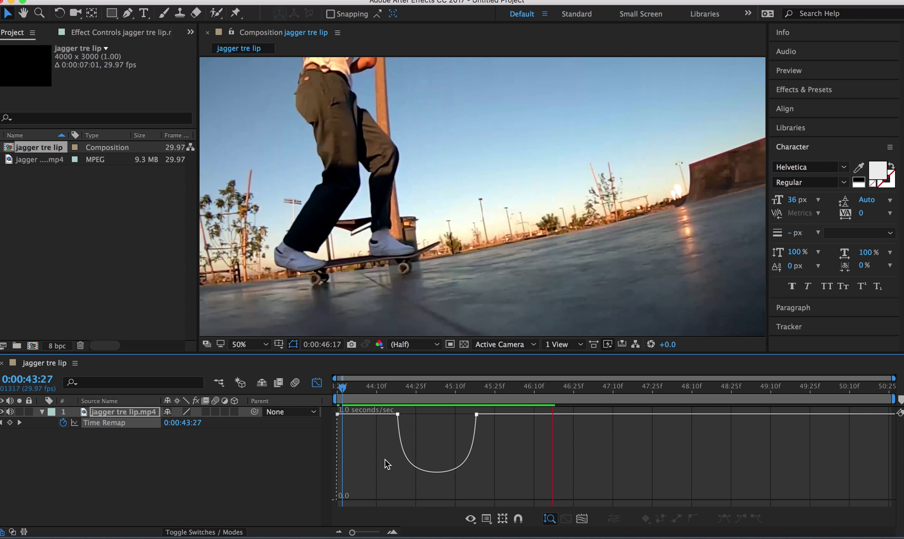
{"action": "key", "text": "space"}
{"action": "left_click", "coordinate": [340, 392]}
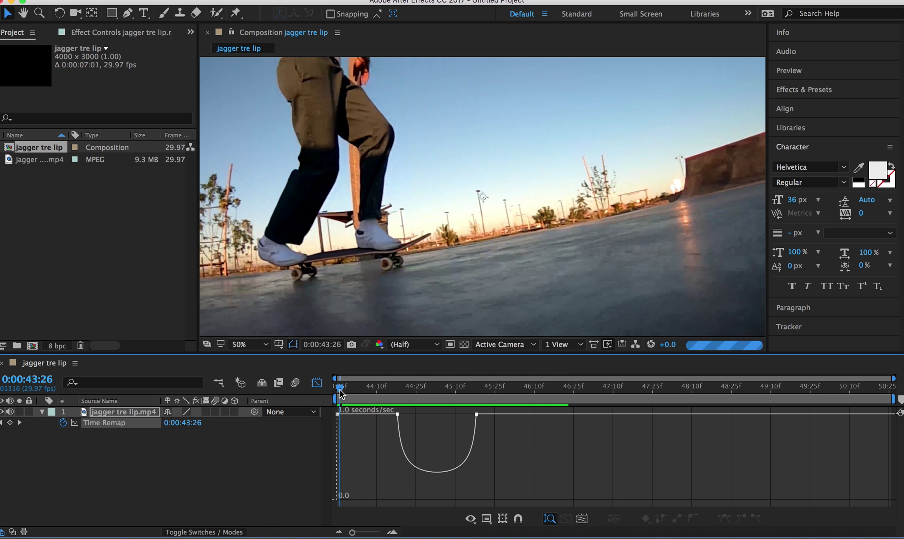